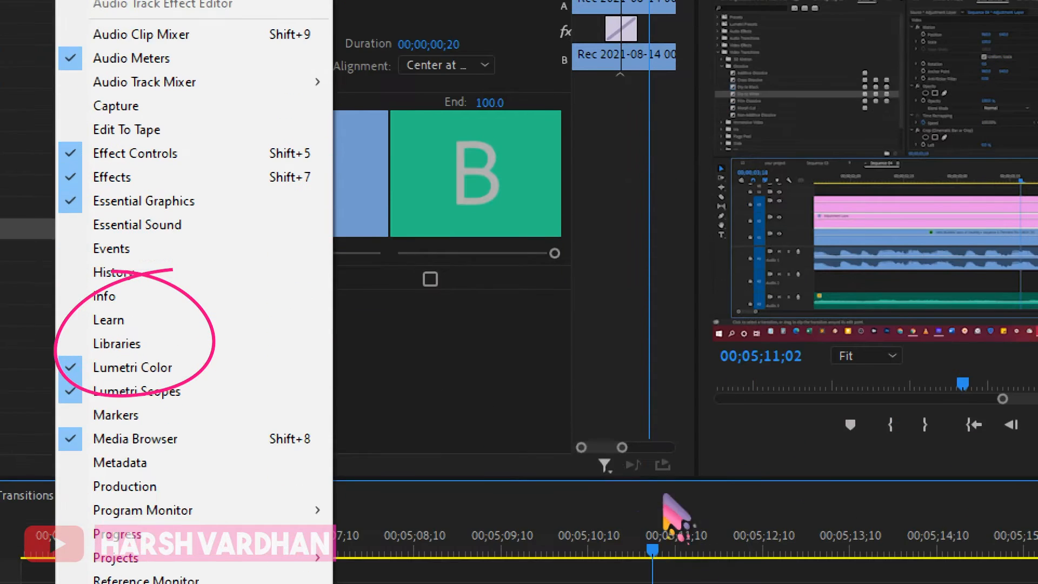
Step: Set the Dip to White transition's alignment to Start at Cut
click(520, 379)
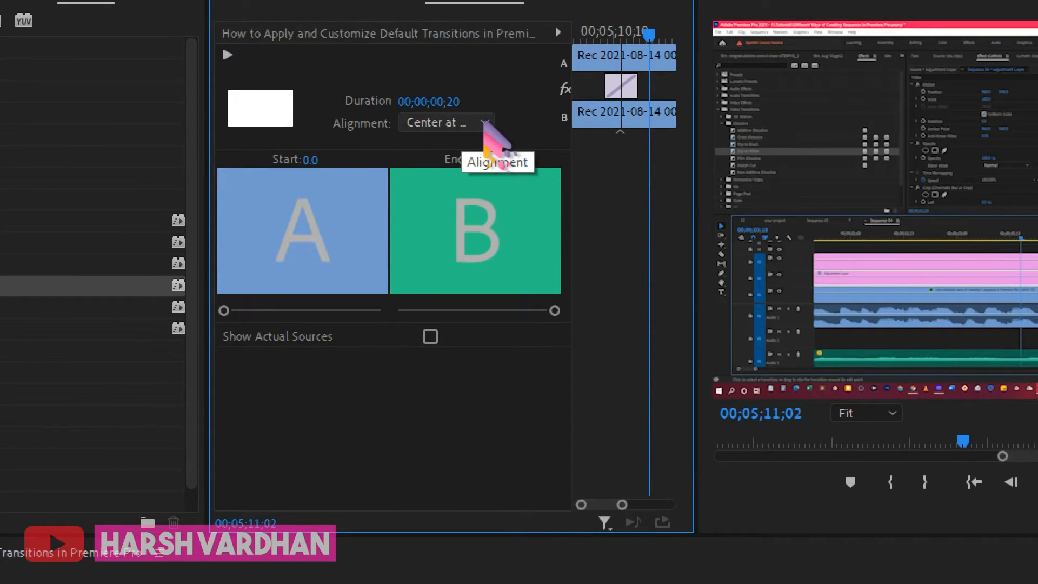
click(485, 123)
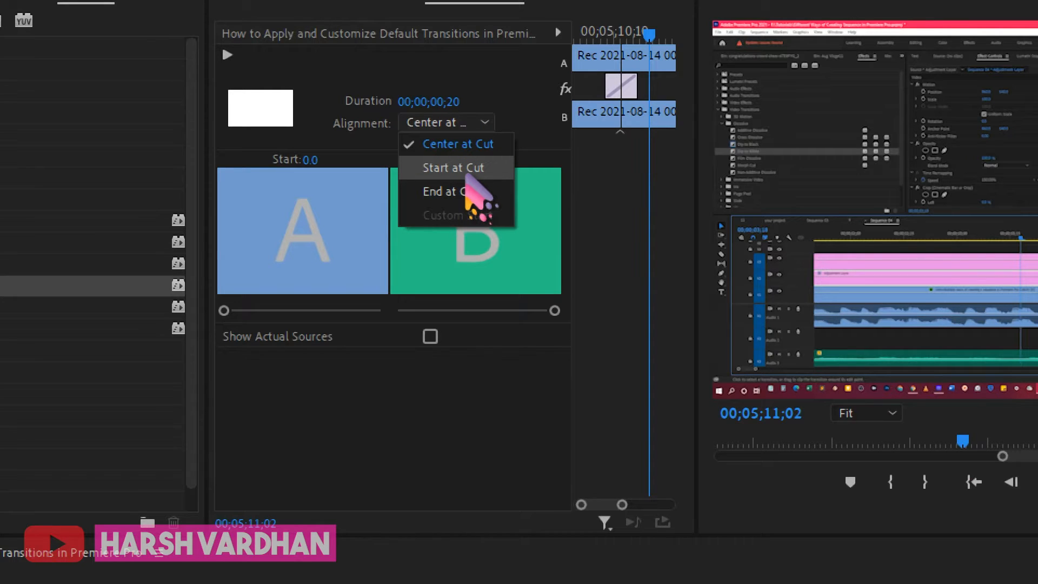
click(465, 172)
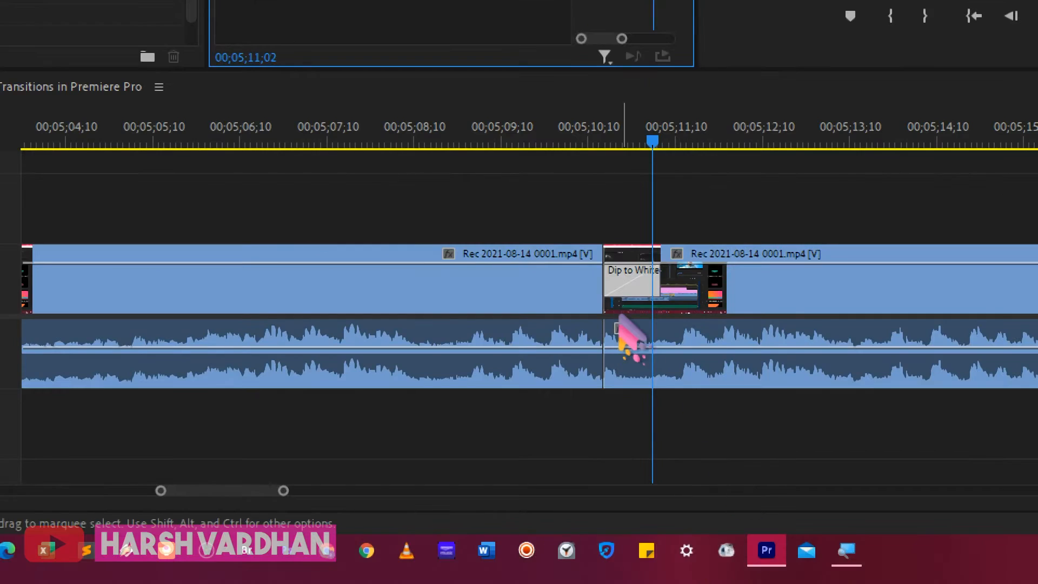
Step: Switch the Dip to White transition between the two clips to End at Cut, and return its alignment to Center at Cut
click(641, 294)
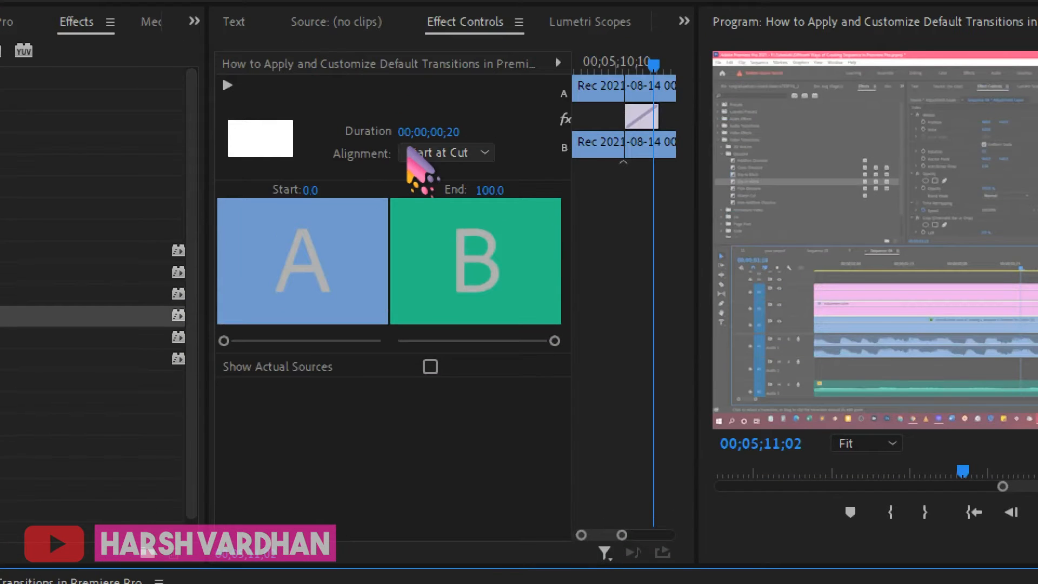
click(433, 153)
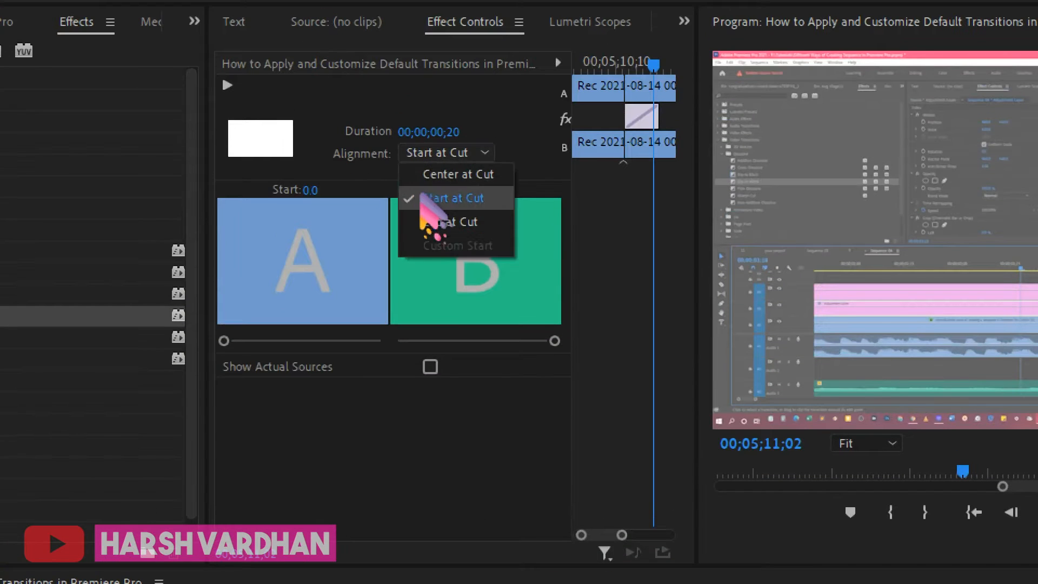
click(453, 222)
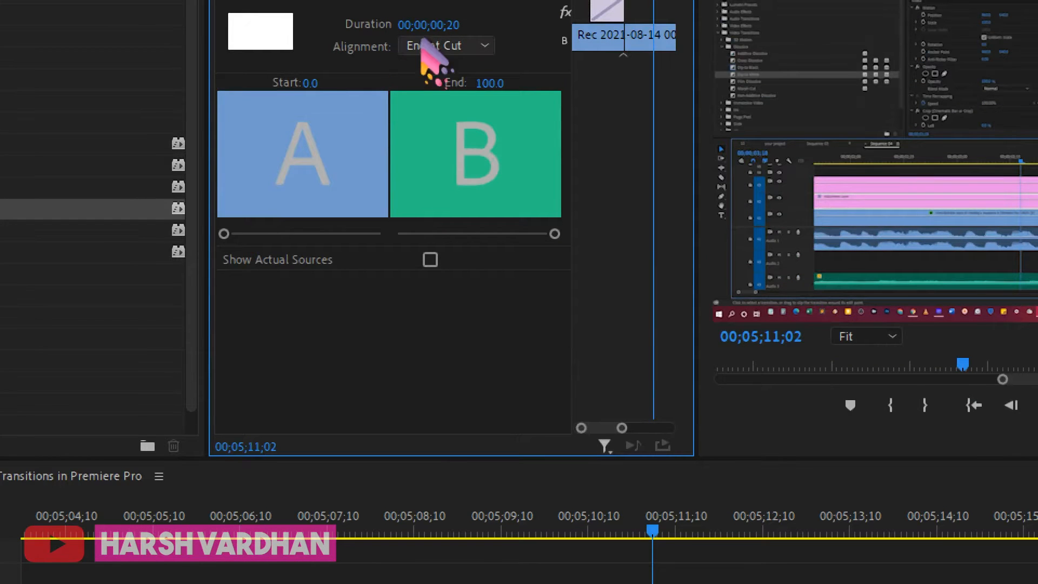
click(437, 46)
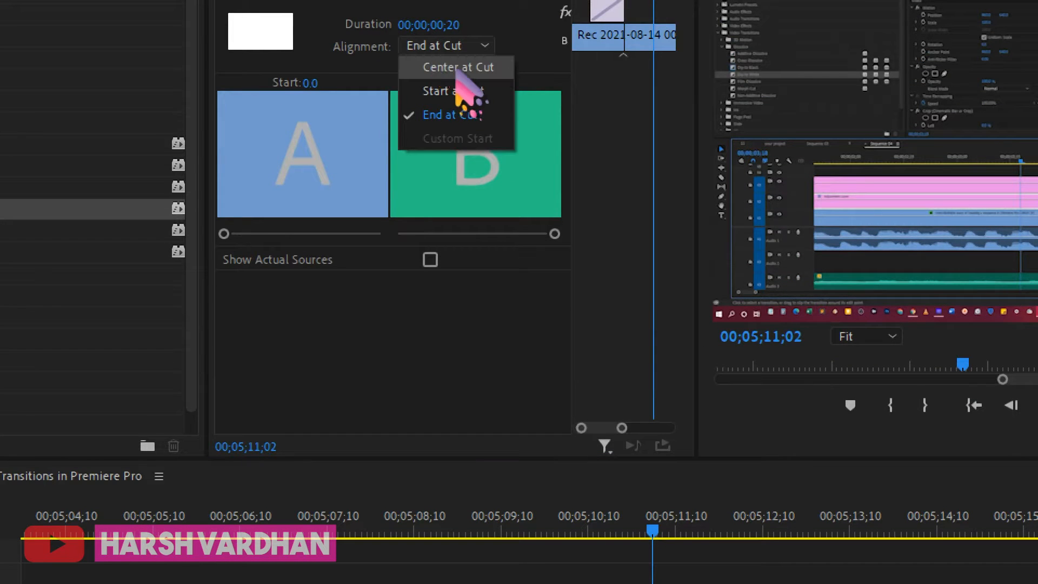
click(457, 67)
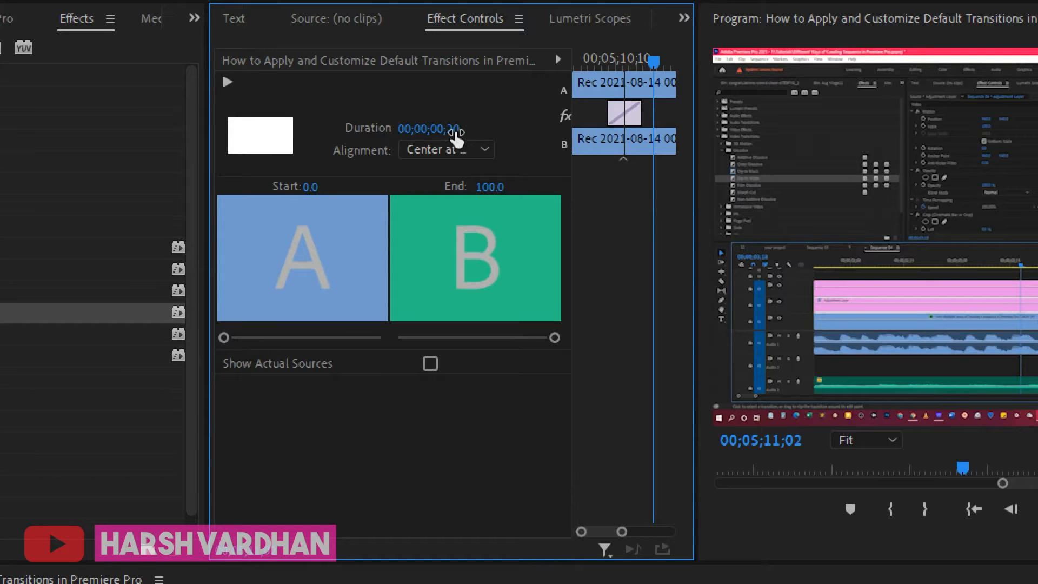
Step: Set the Dip to White transition's duration to 50 frames in its effect settings
click(456, 134)
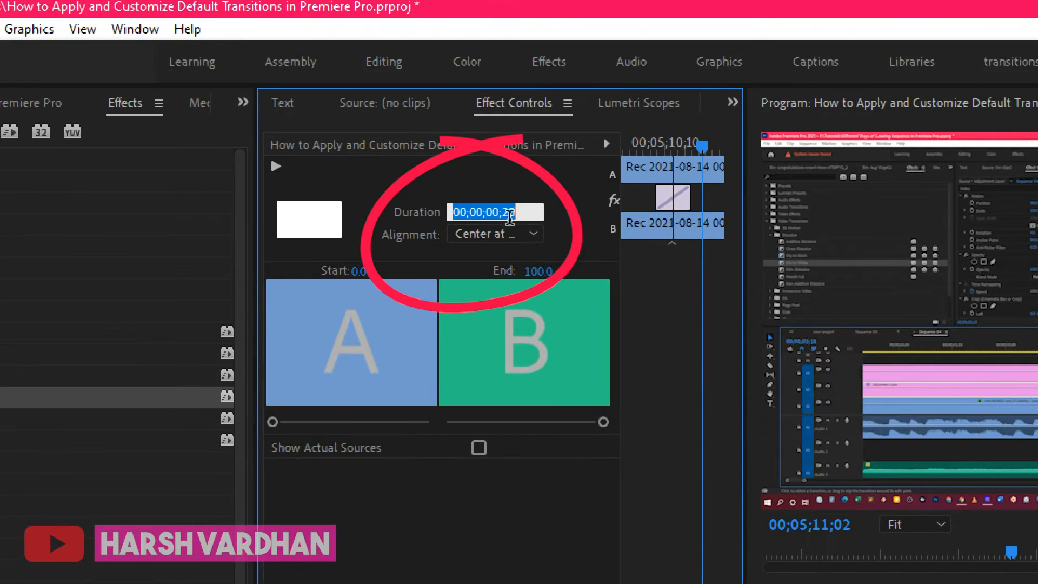
key(BackSpace)
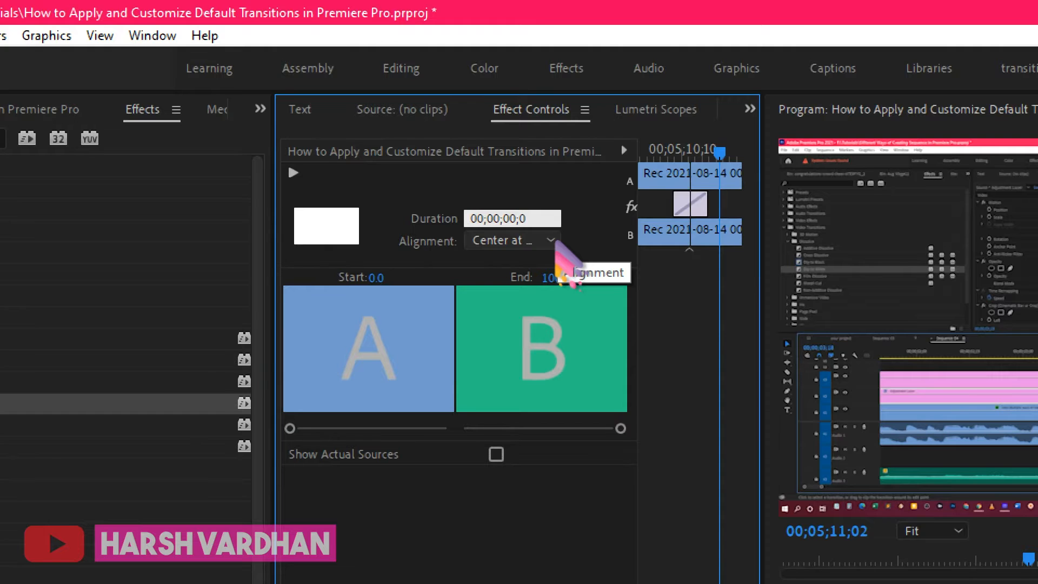
text(5)
key(Return)
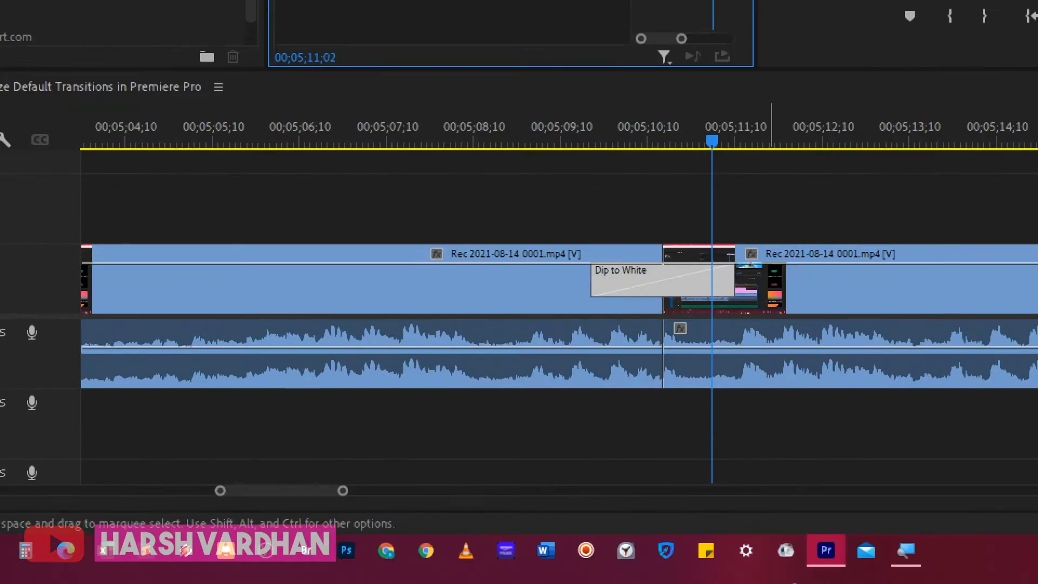
Step: Resize the Dip to White transition by its edge directly in the timeline, to a duration of about 00;00;02;18
click(682, 278)
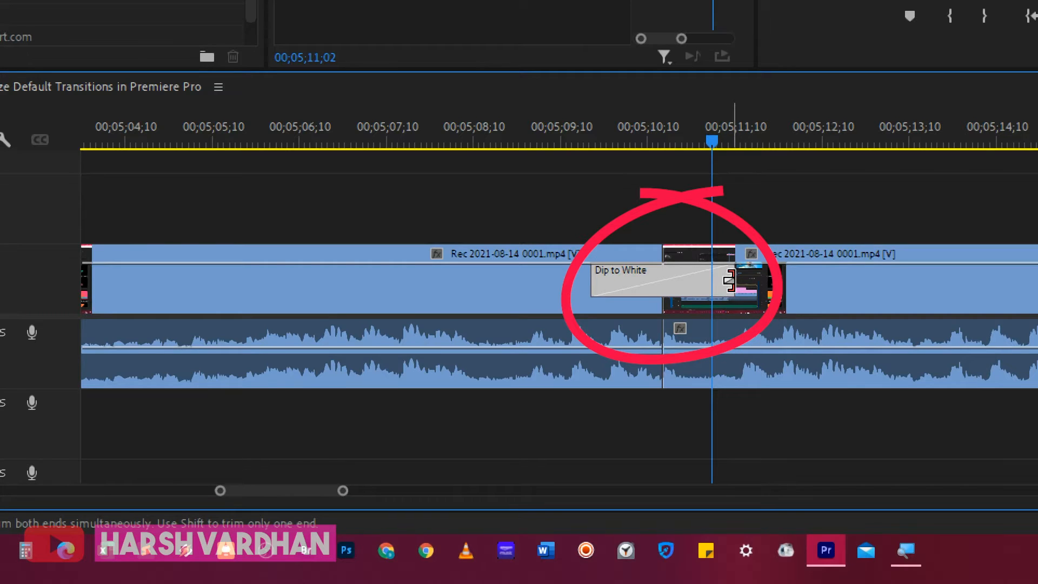
drag(729, 281, 823, 283)
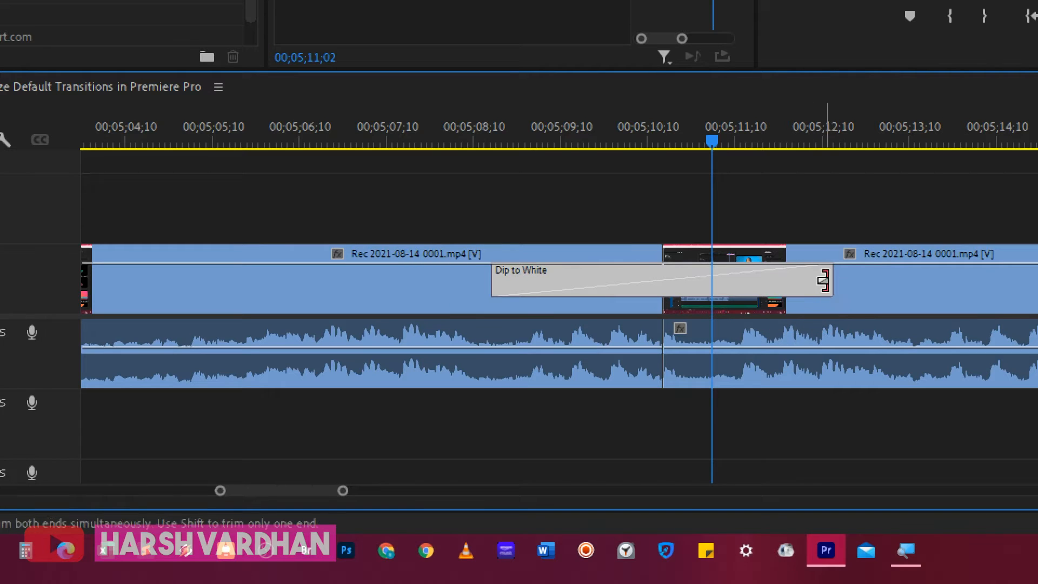
drag(826, 280, 695, 233)
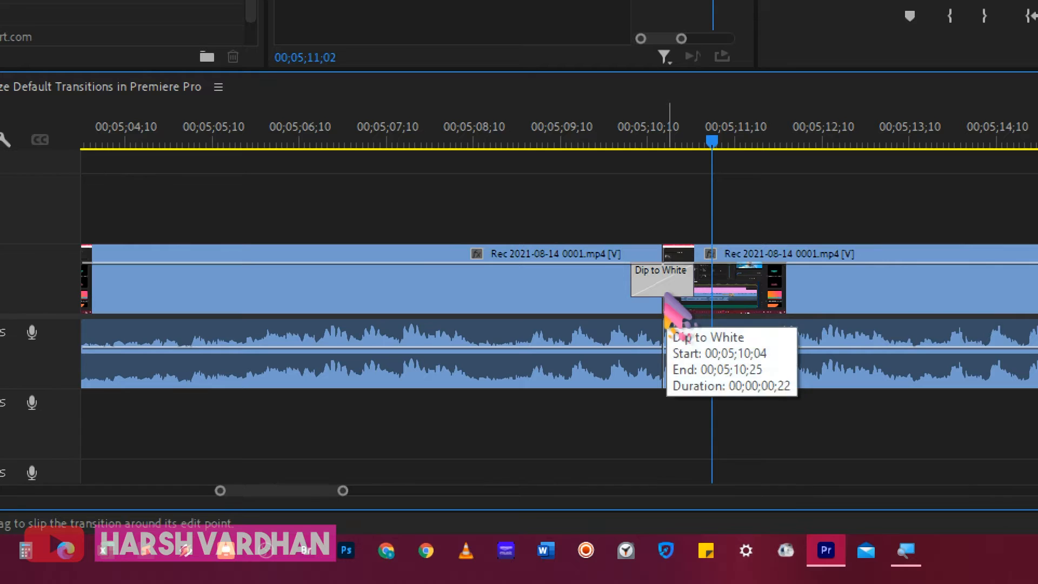
drag(688, 285, 770, 287)
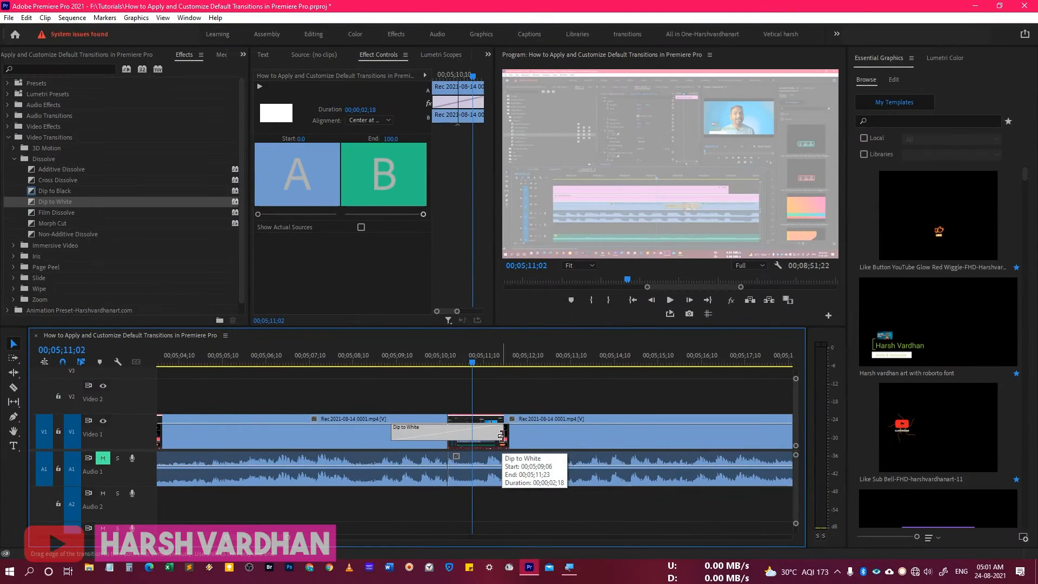
click(313, 398)
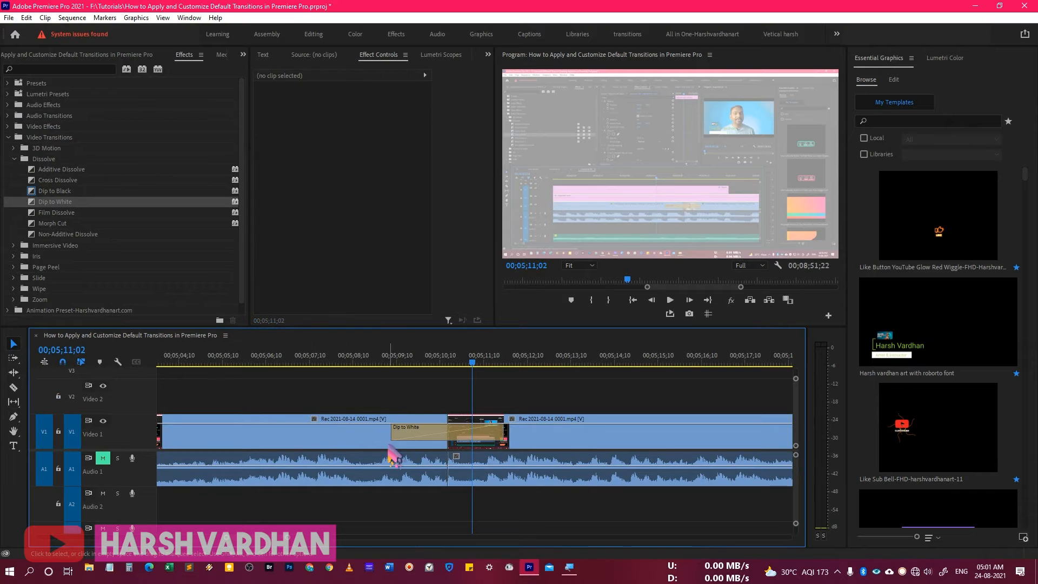
Step: Remove the transition at the start of the first clip and apply the default transition to that clip
key(minus)
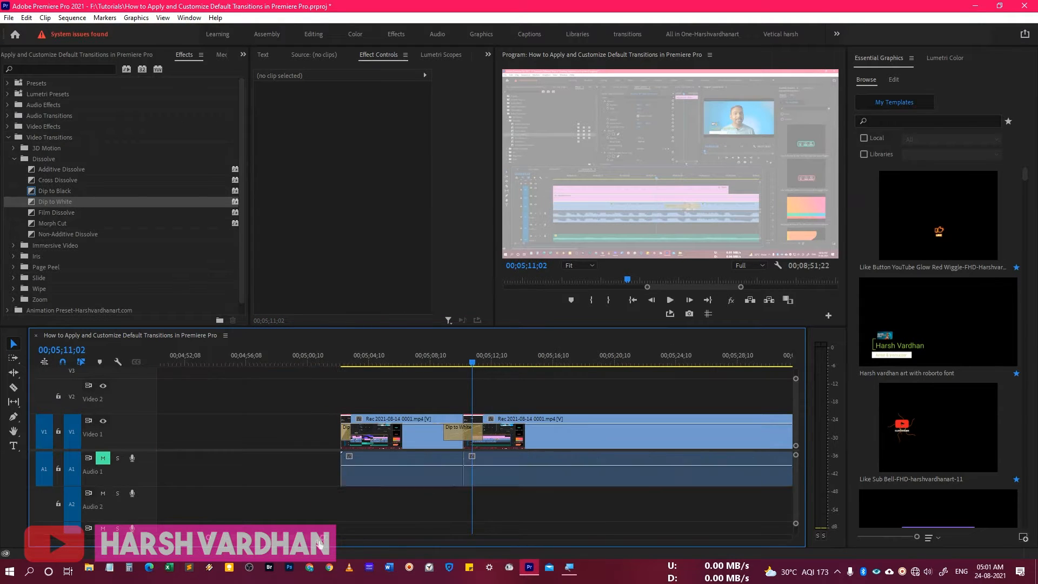
click(359, 442)
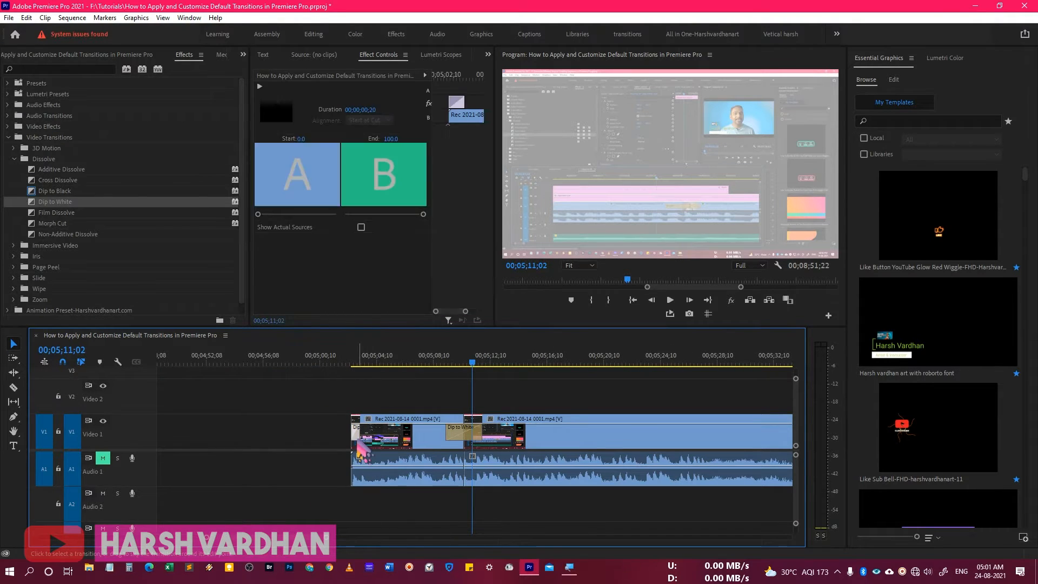
click(368, 447)
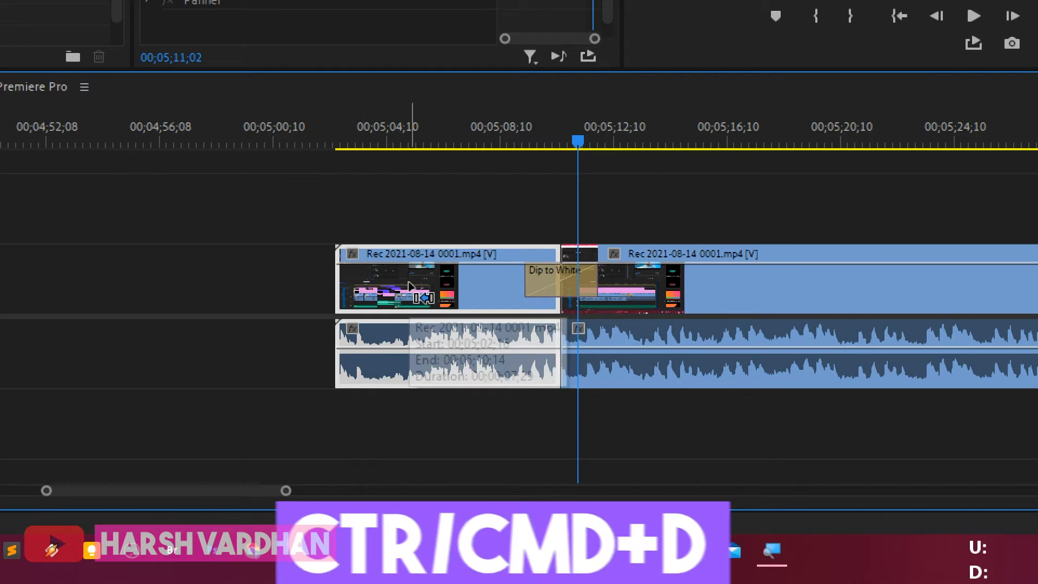
key(ctrl+d)
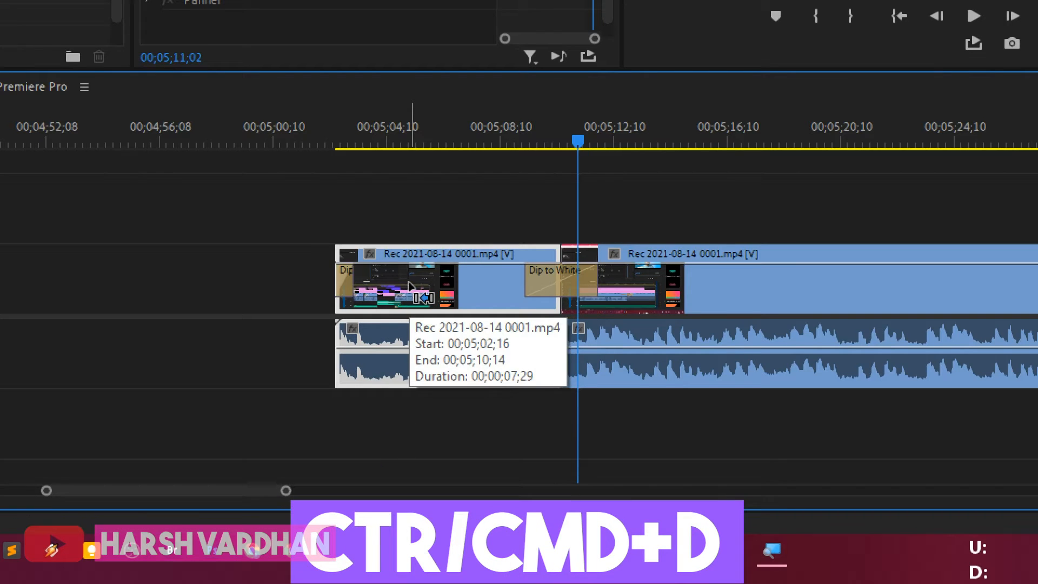
Step: Preview the transition at the start of the first clip to check which default effect is applied
click(344, 278)
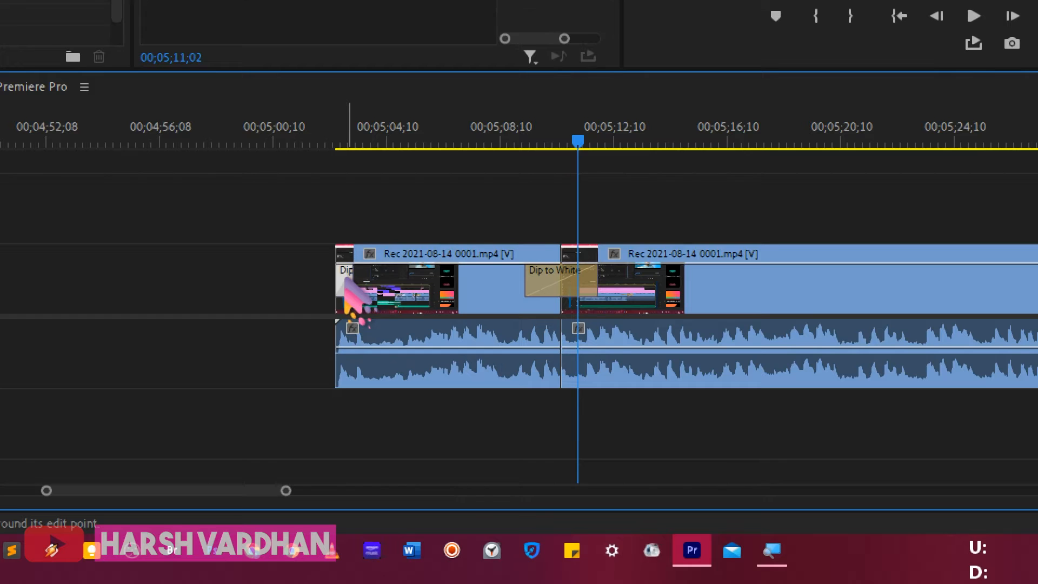
click(330, 143)
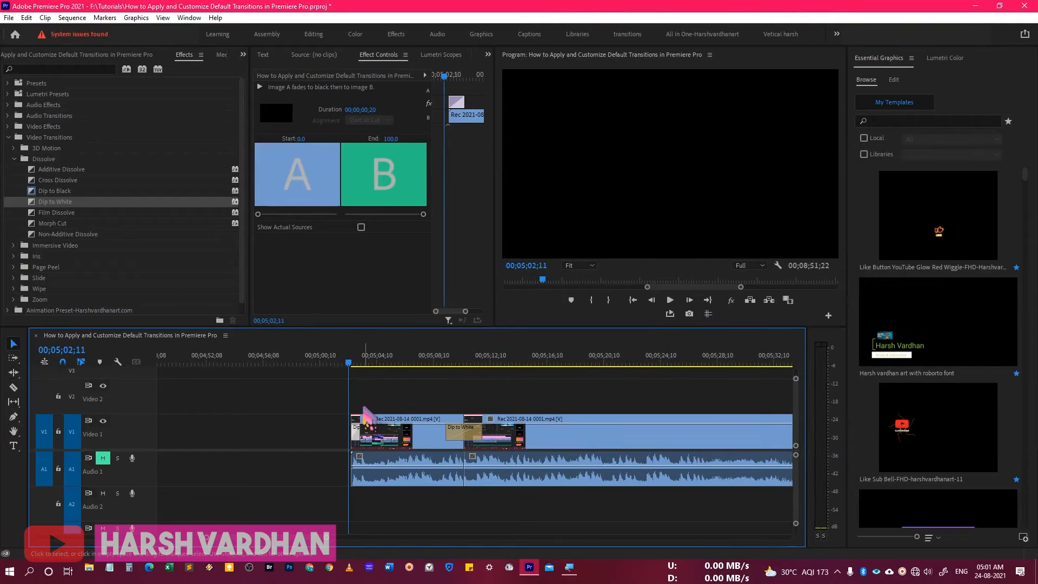
click(365, 419)
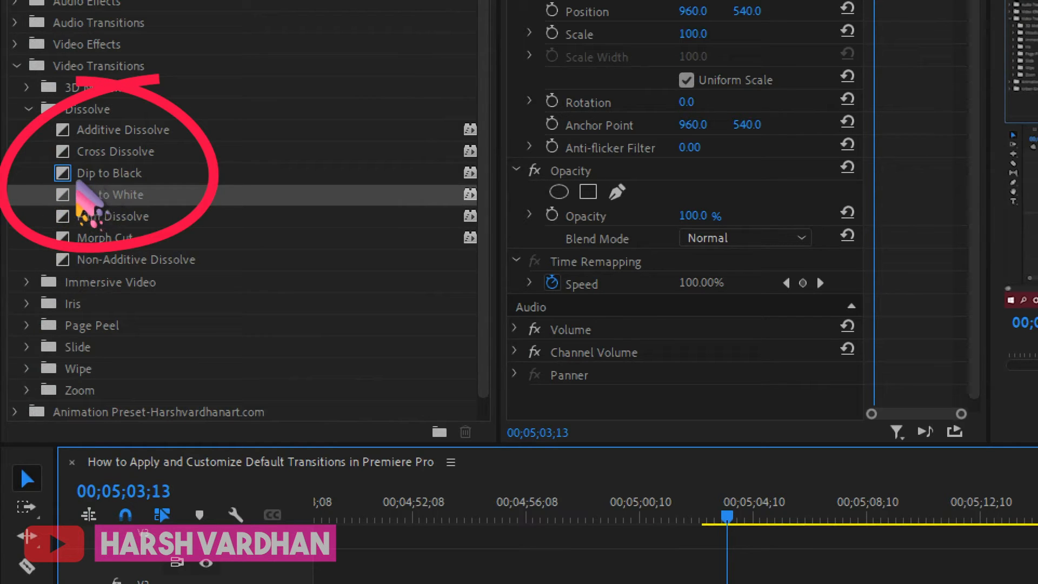
Step: Make Dip to White from the Dissolve group the default video transition
click(116, 194)
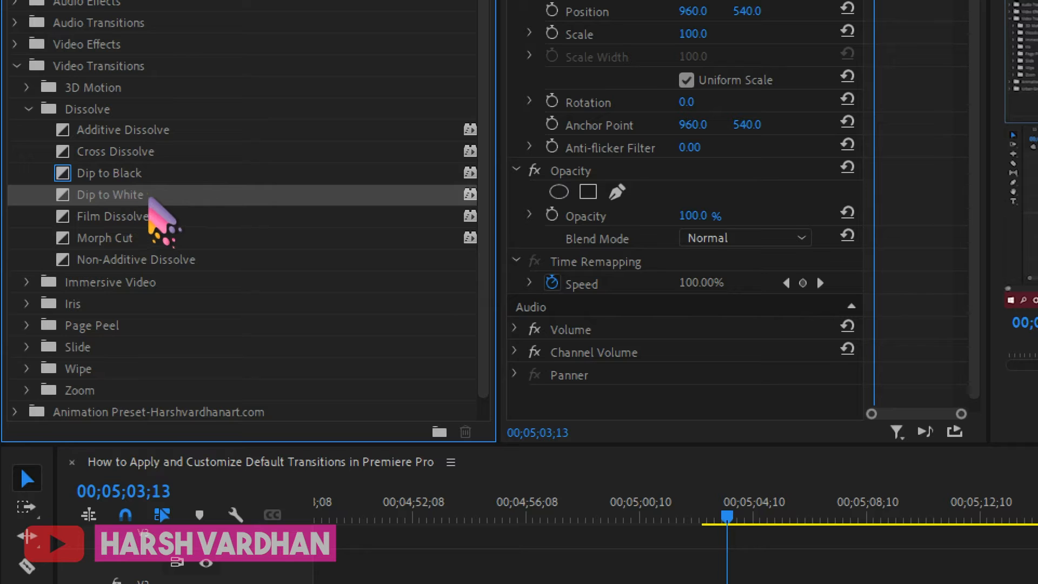
right_click(167, 196)
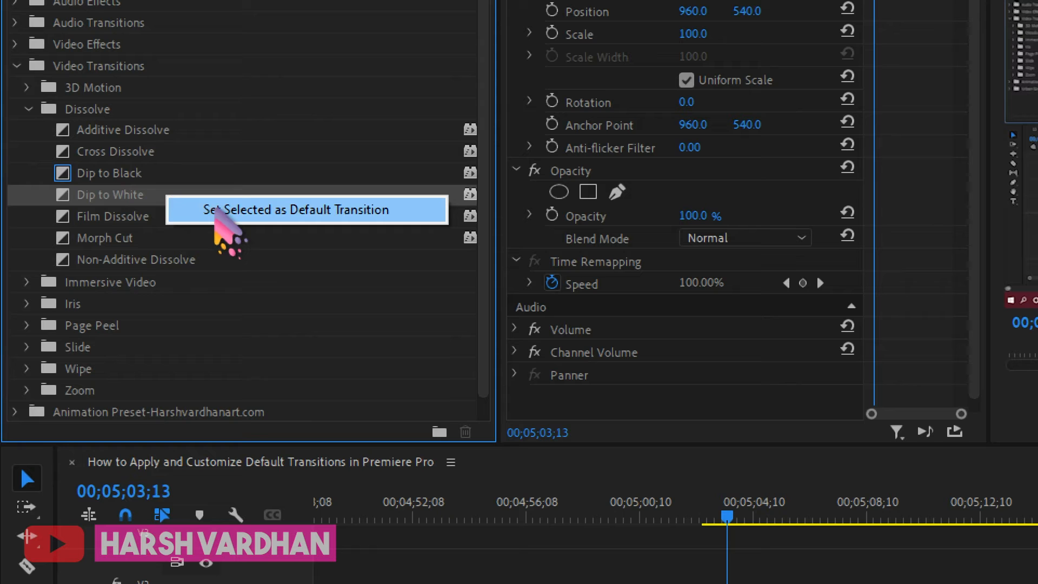
click(217, 210)
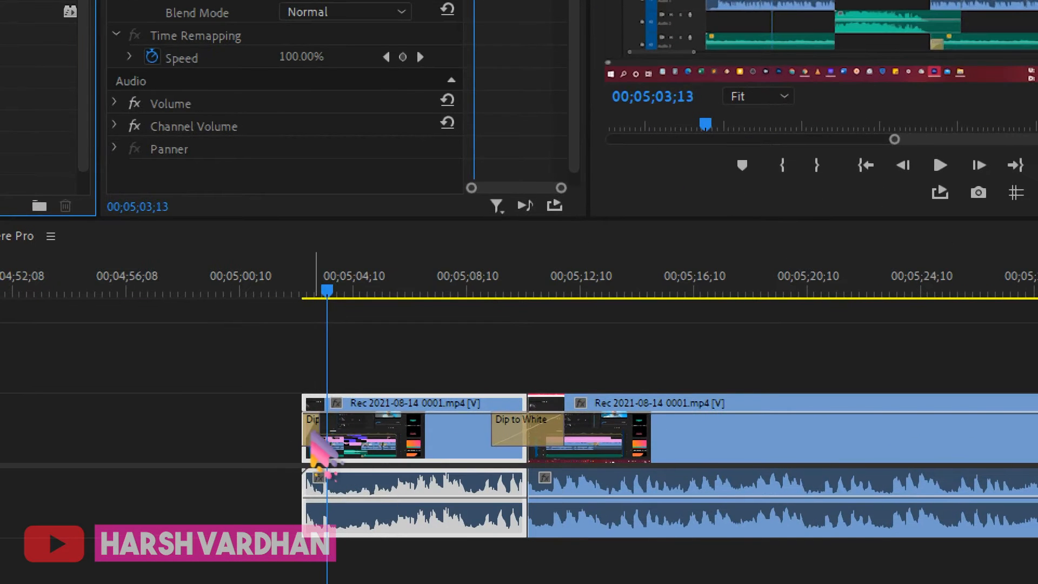
Step: Delete the transition at the start of the first clip and apply the new default transition, Dip to White, in its place
click(356, 434)
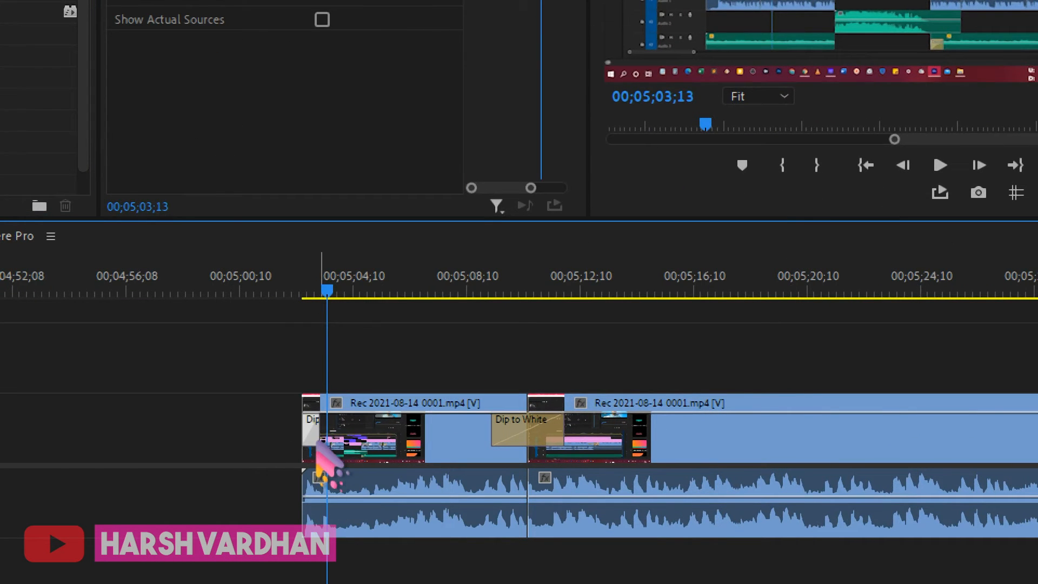
key(Delete)
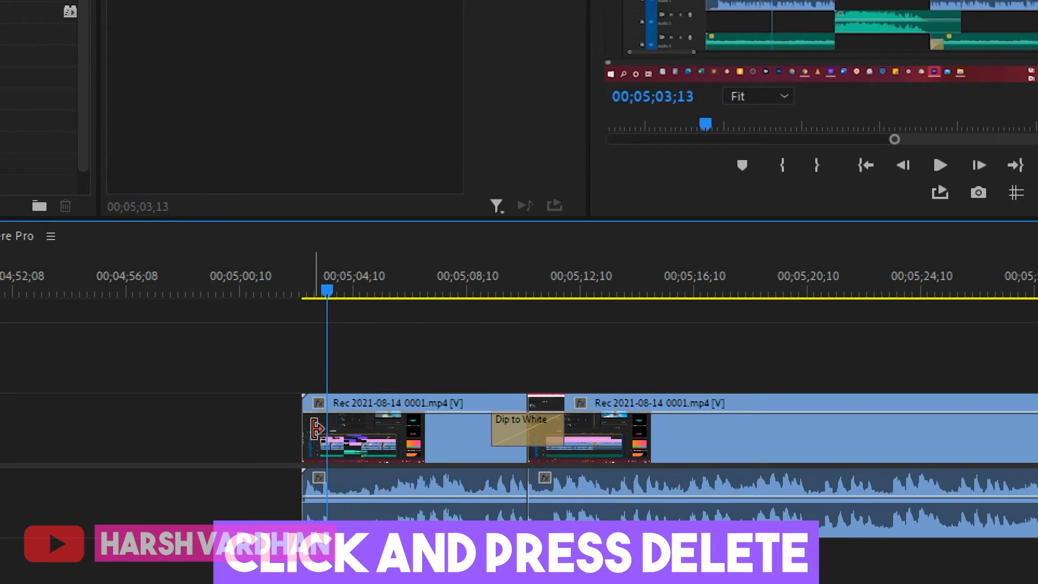
click(345, 438)
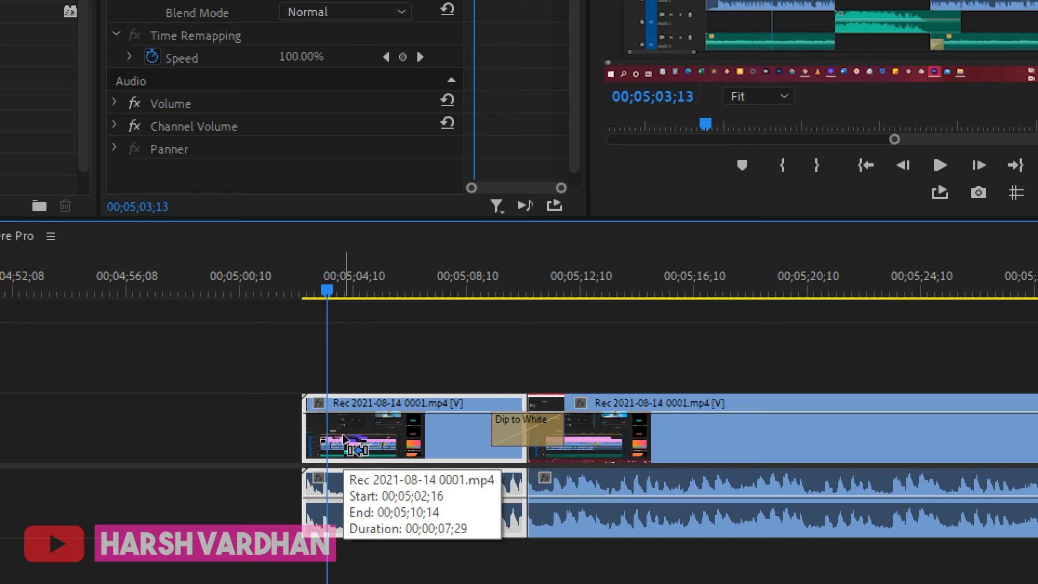
key(ctrl+d)
Step: Play the sequence from the start of the first clip to preview its new opening transition
click(304, 292)
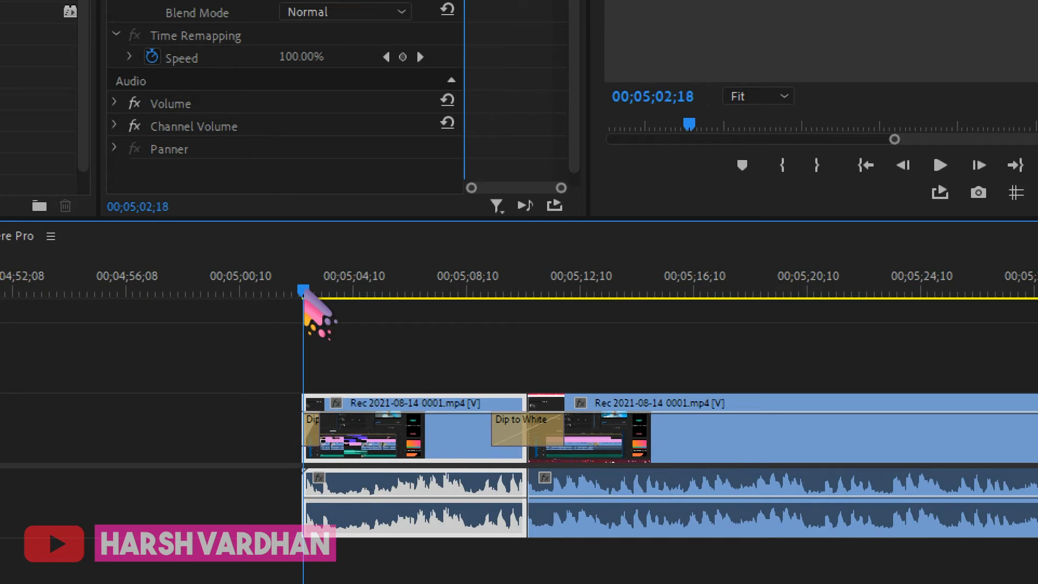
click(301, 292)
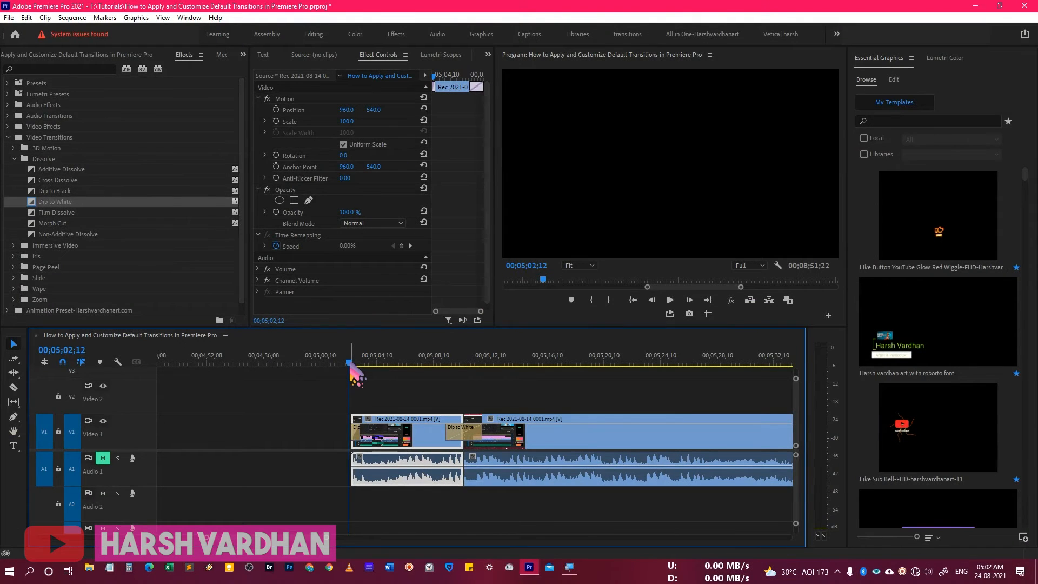
click(353, 373)
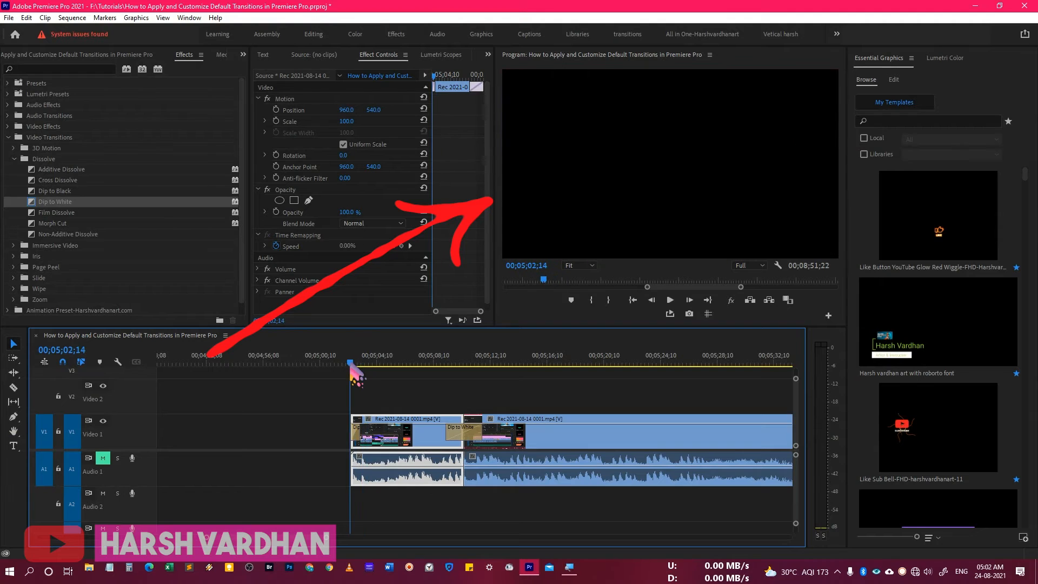
key(space)
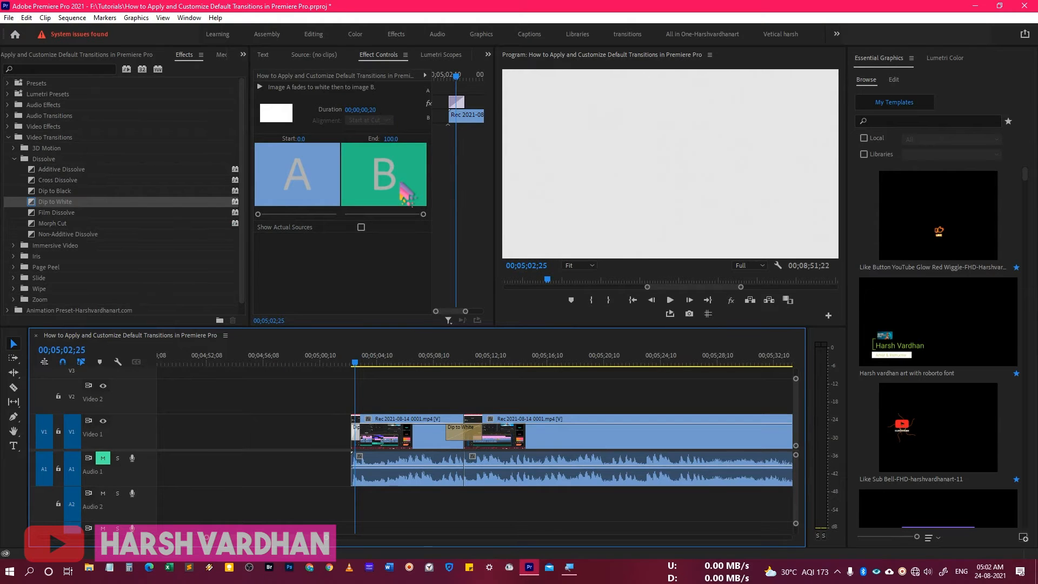
Step: Set the Video Transition Default Duration to 50 frames in the Timeline preferences
click(26, 18)
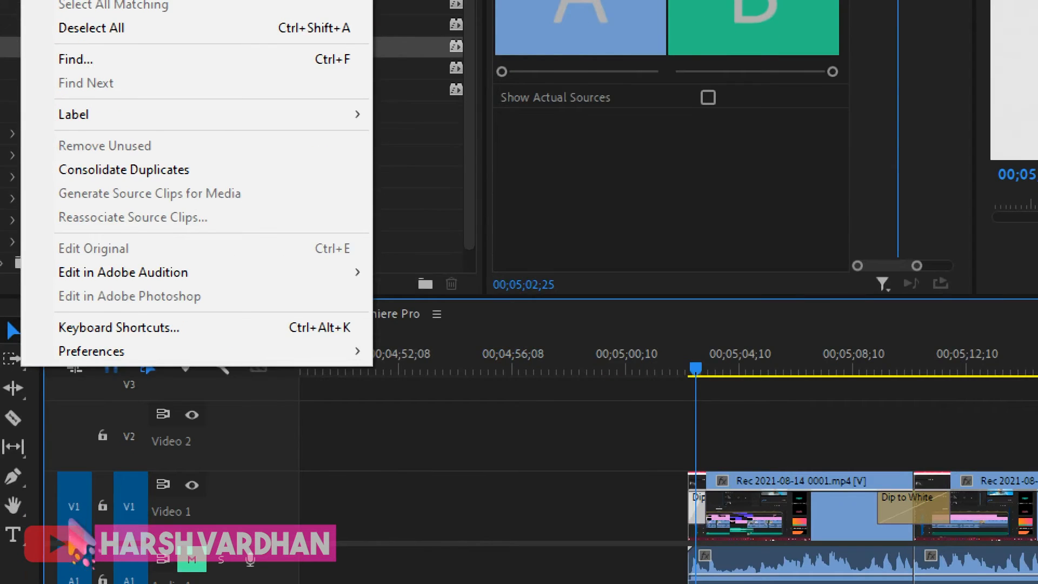
mouse_move(78, 356)
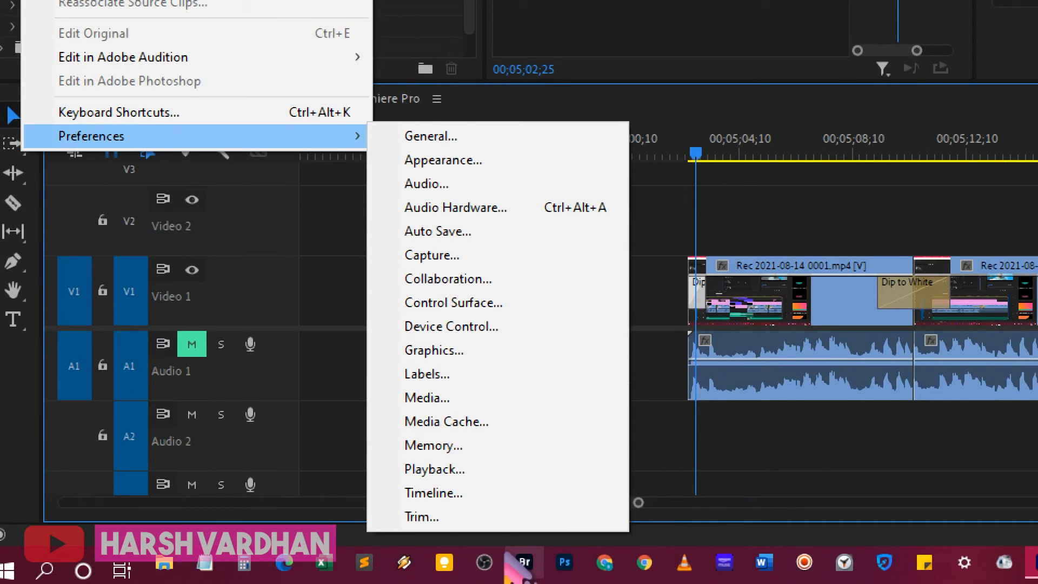
click(454, 494)
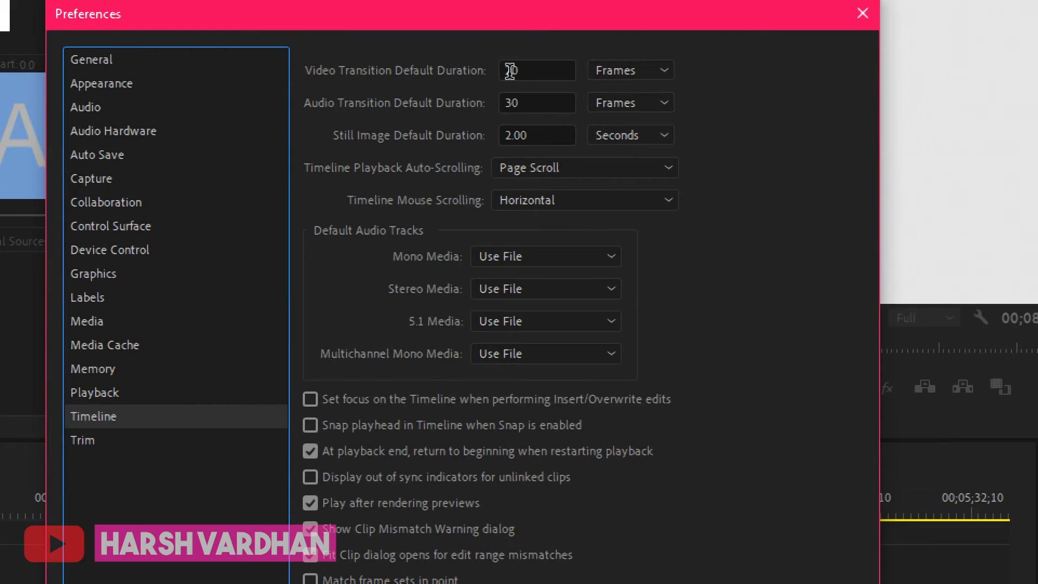
click(513, 70)
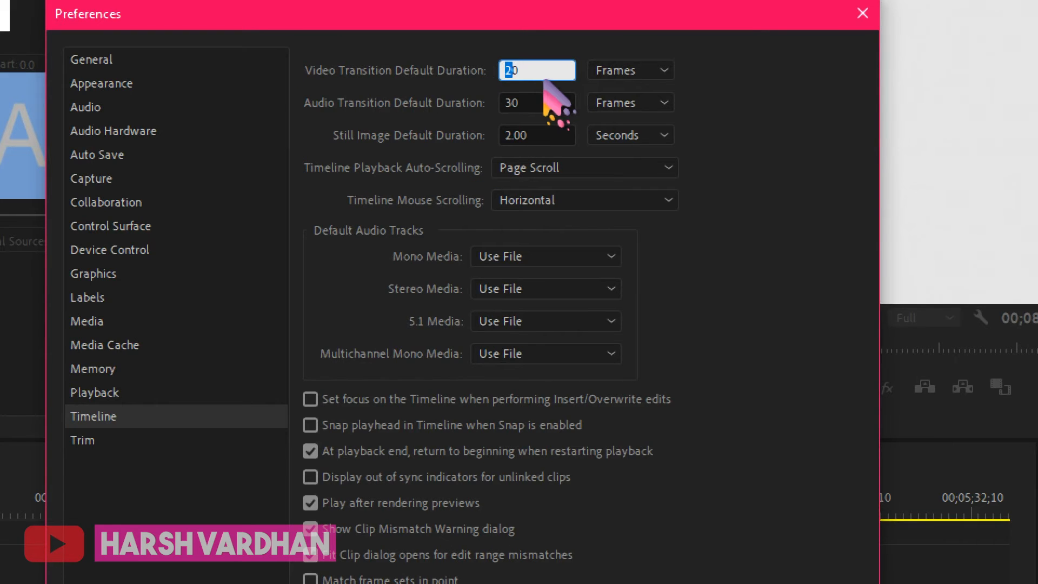
text(5)
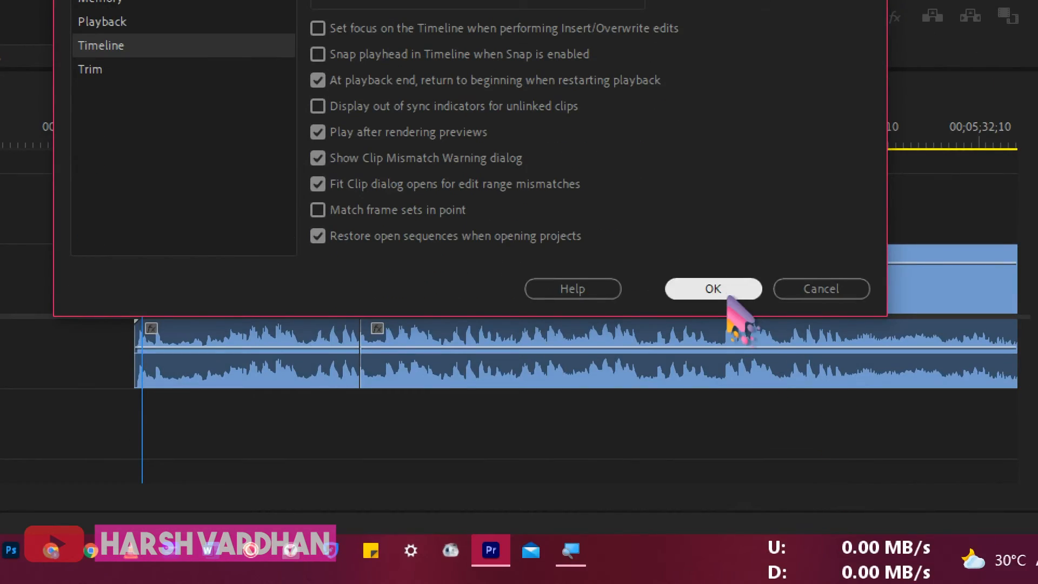
click(725, 295)
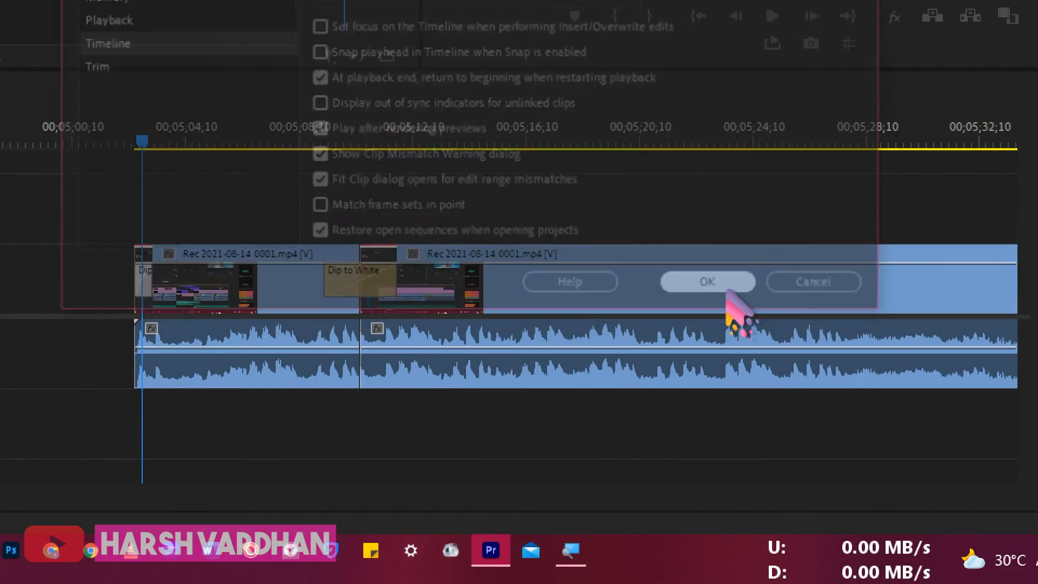
Step: Replace the Dip to White transition at the start of the first clip with a newly applied default transition and check its duration
click(151, 286)
click(145, 287)
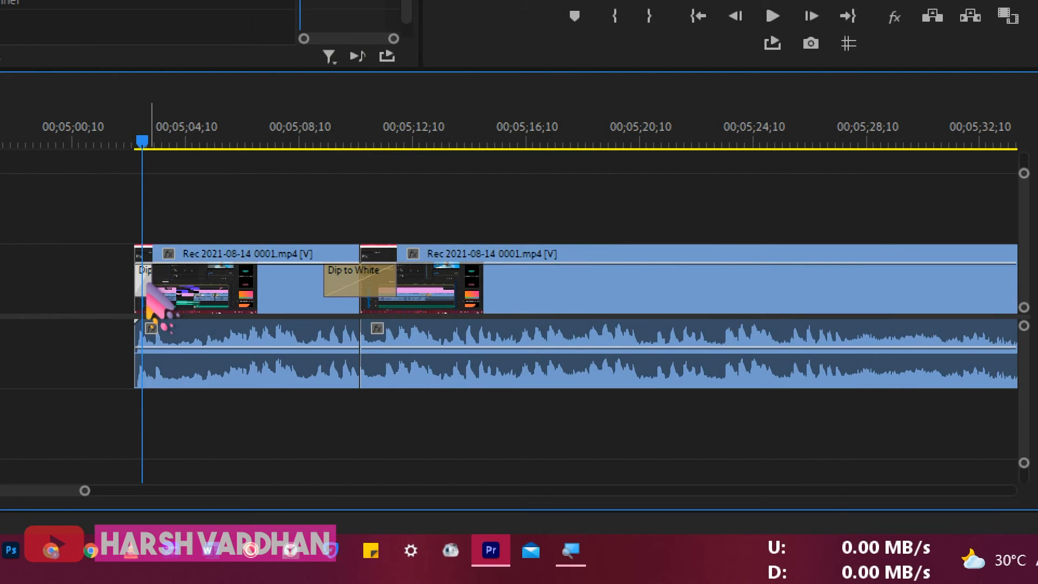
click(155, 291)
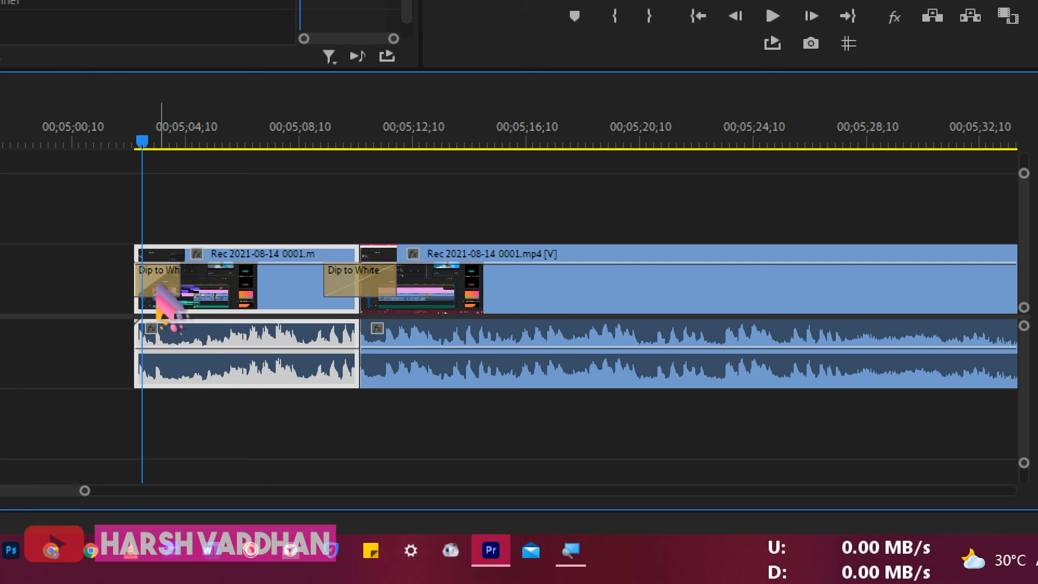
click(158, 286)
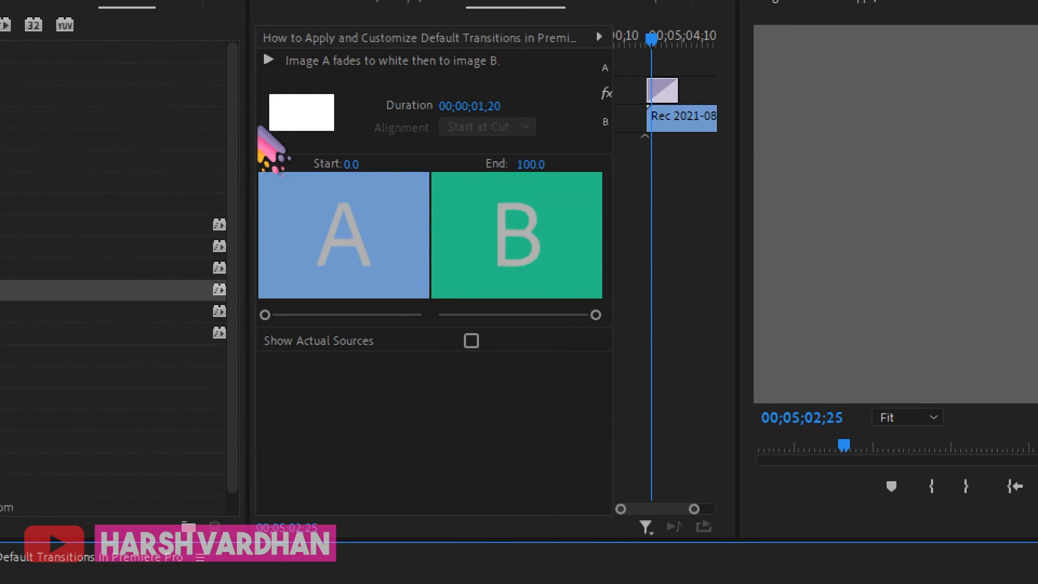